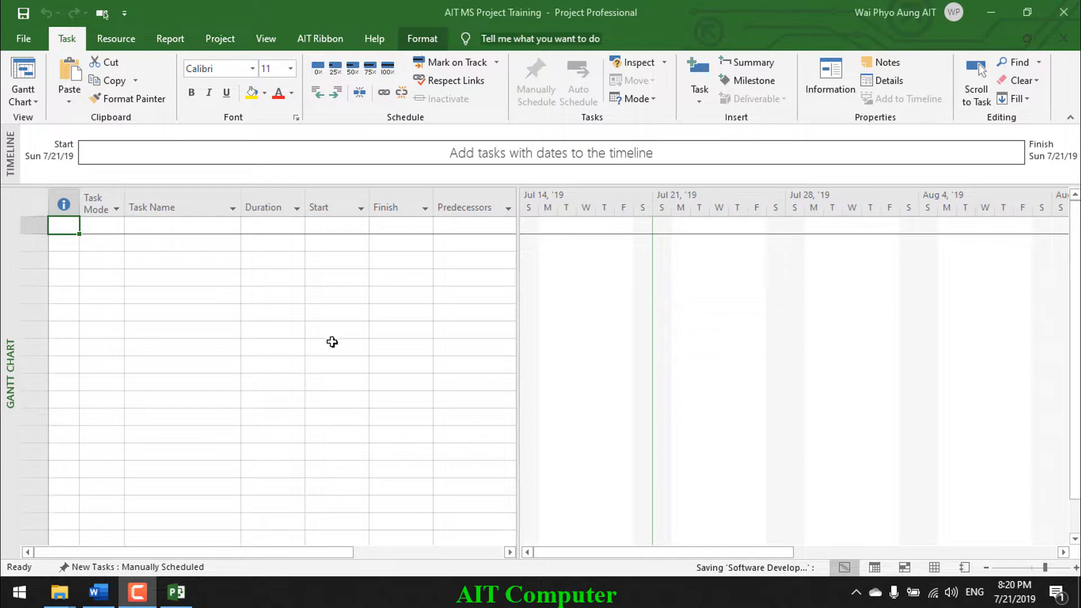
Open the project options and examine the available date formats and default views in the general settings.
click(21, 42)
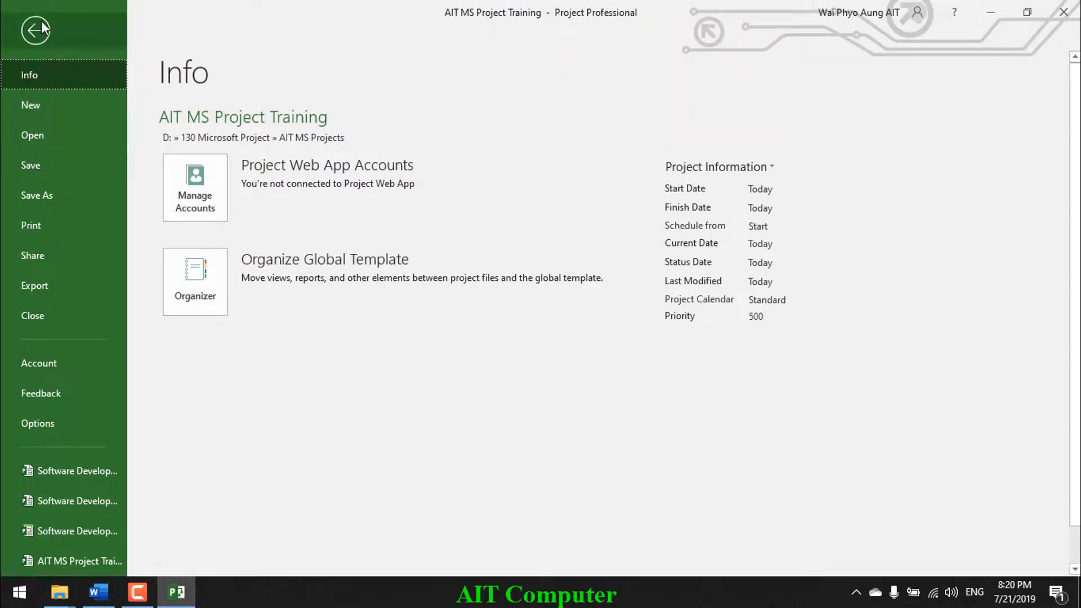
click(50, 428)
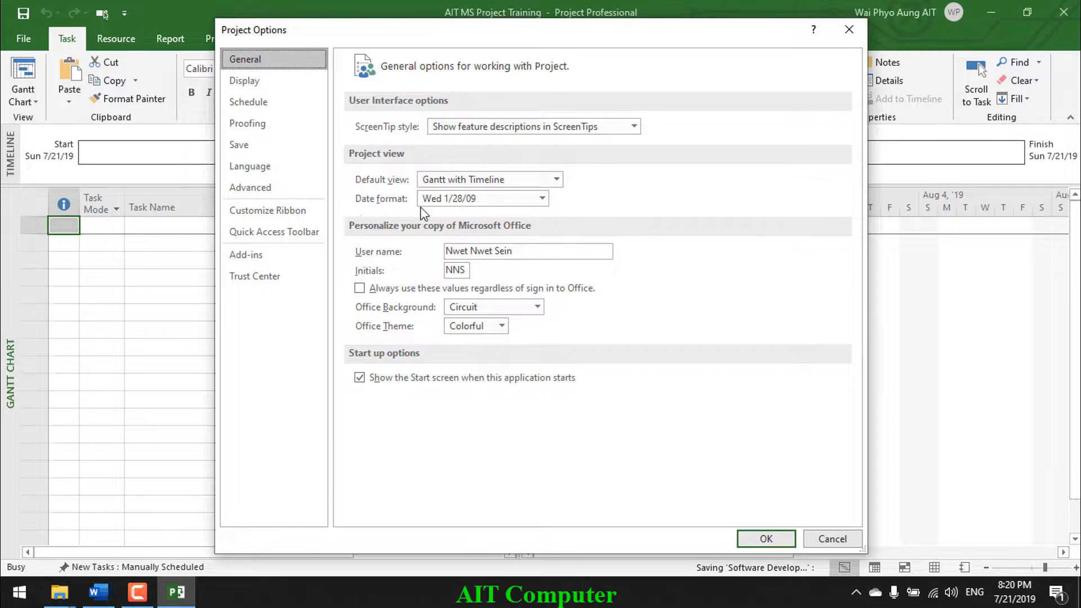
click(543, 199)
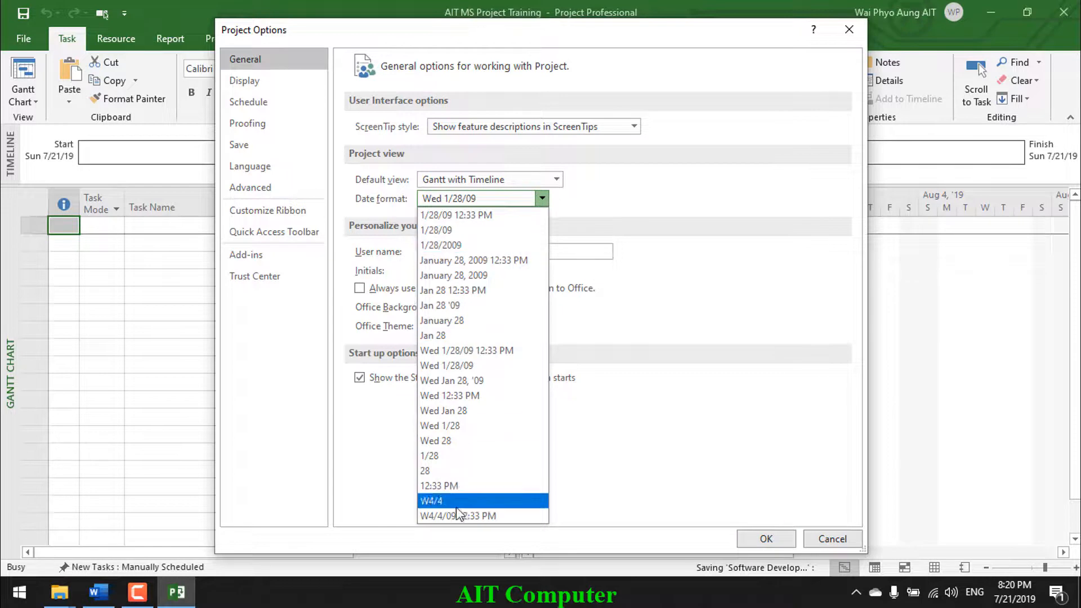
click(668, 200)
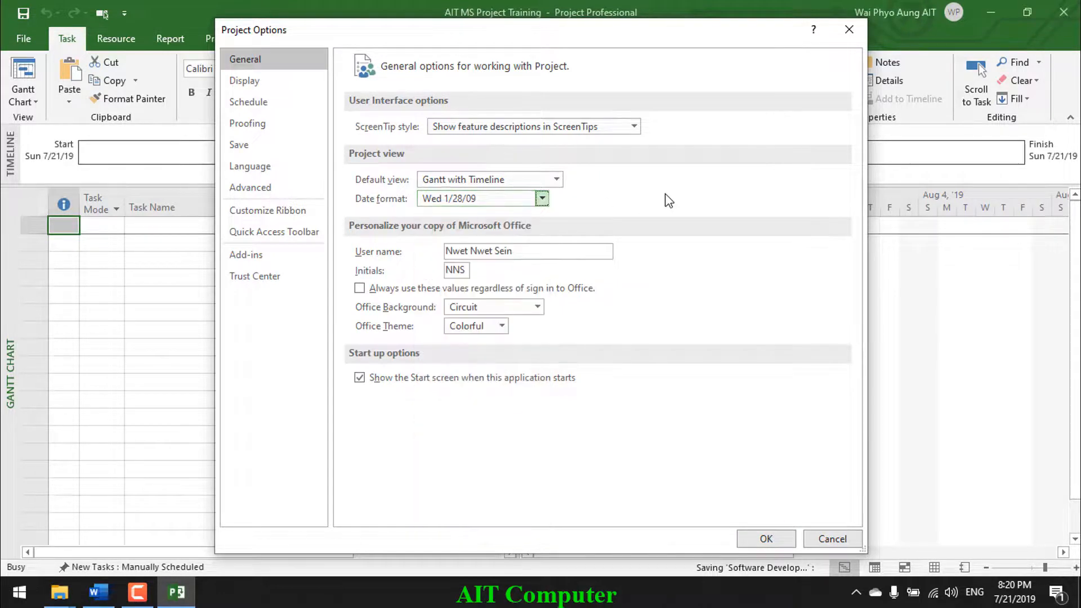
click(557, 180)
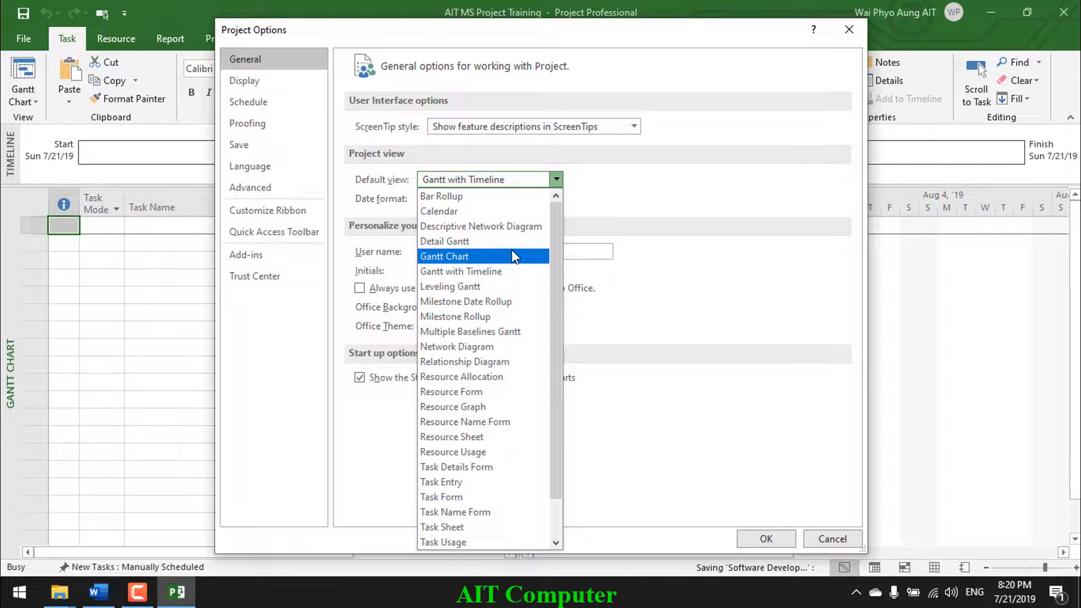
click(698, 211)
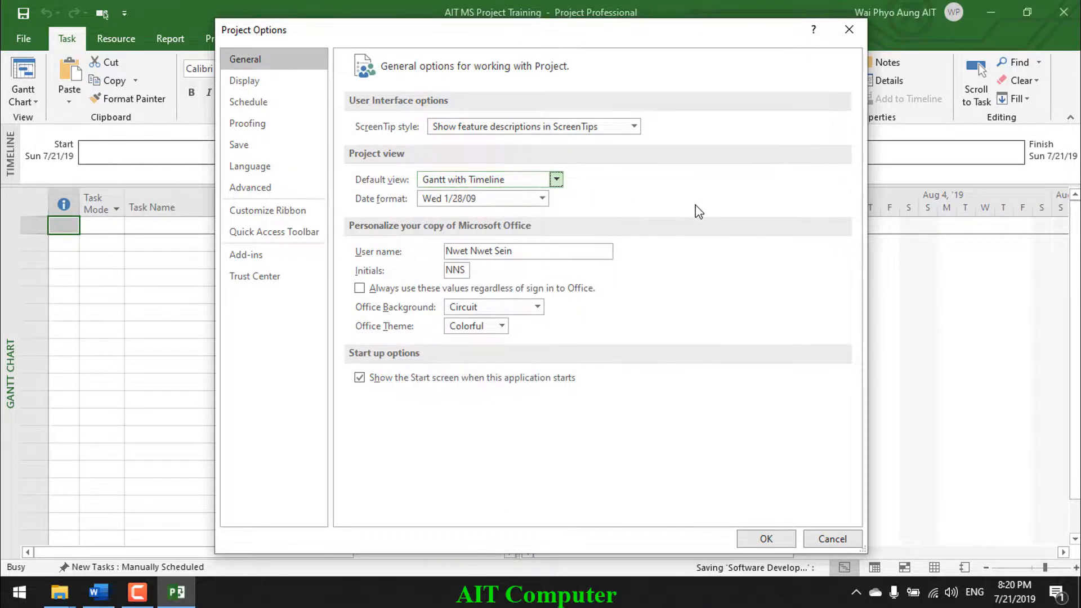
Set the default format for saving files to Project (*.mpp) in the save options.
click(249, 146)
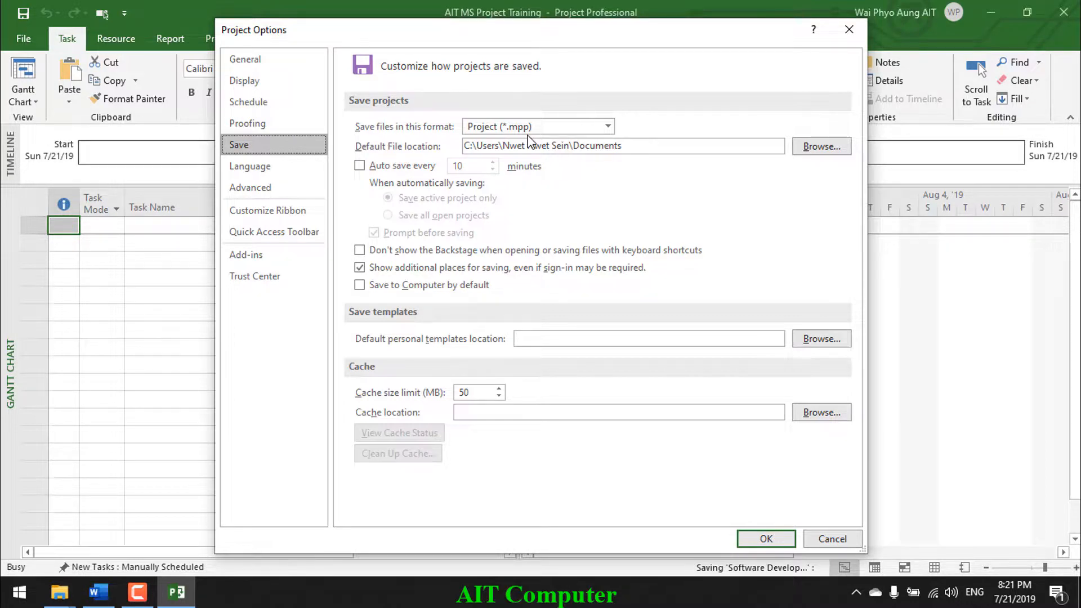
click(609, 128)
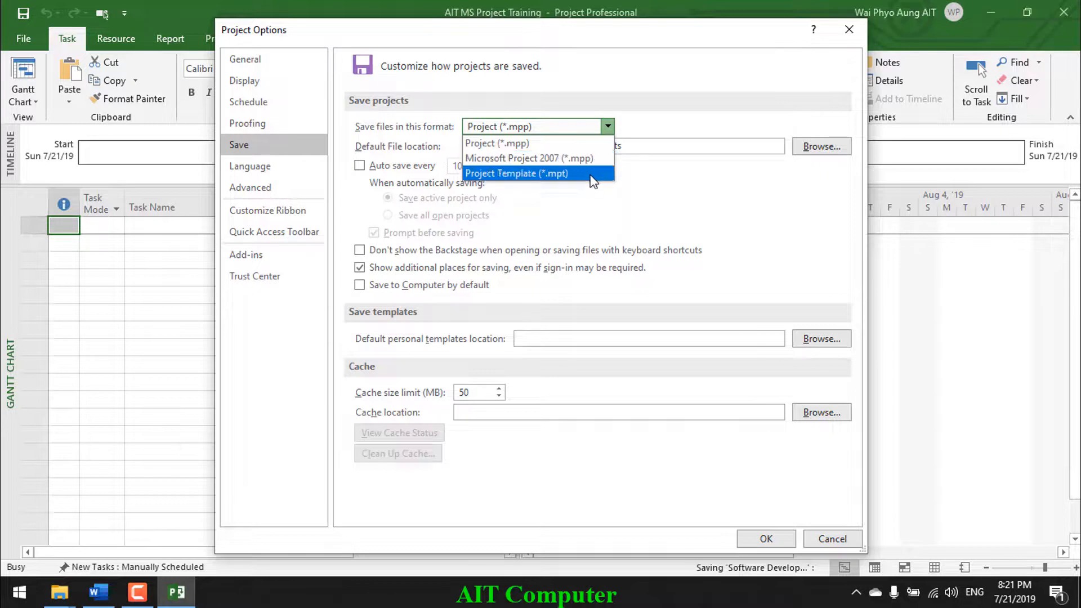
click(563, 143)
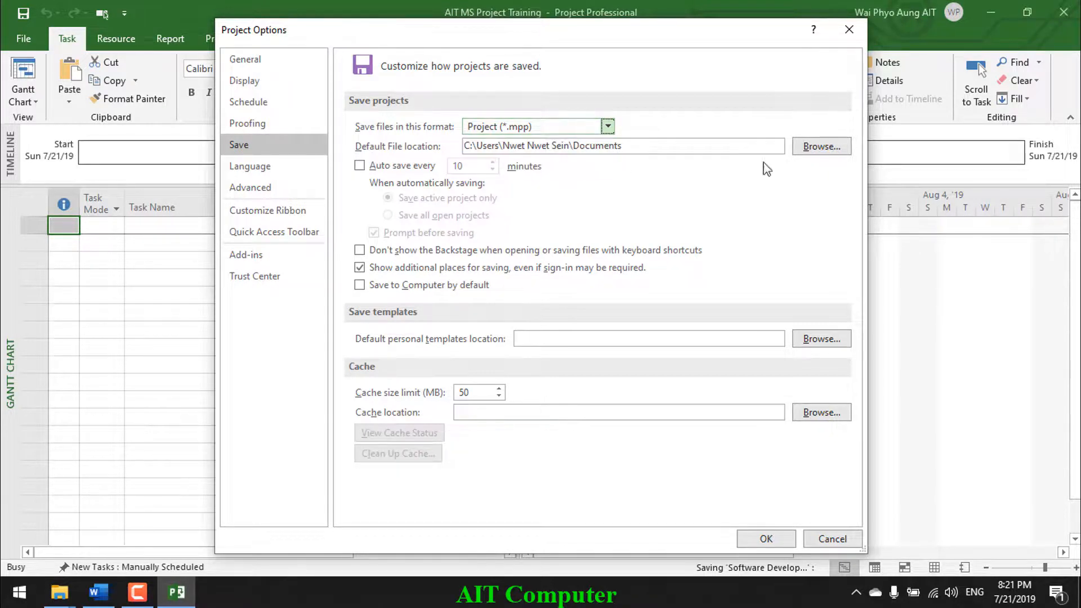
Set the default file location for saved projects to D:\130 Microsoft Project\AIT MS Projects.
click(813, 146)
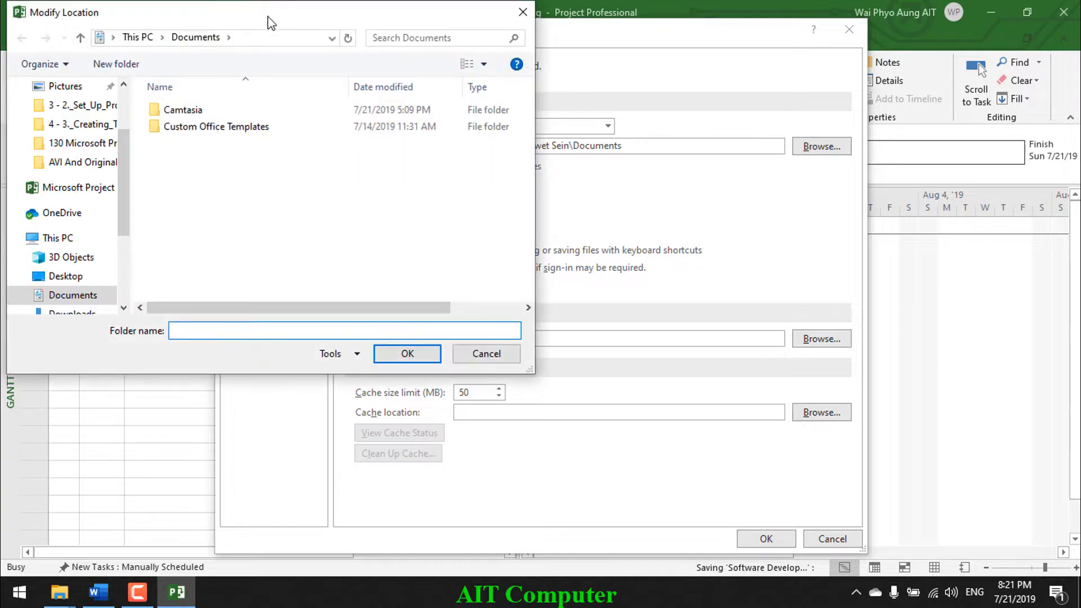
drag(269, 20, 579, 39)
drag(433, 248, 431, 327)
click(377, 282)
scroll(531, 251, down, 8)
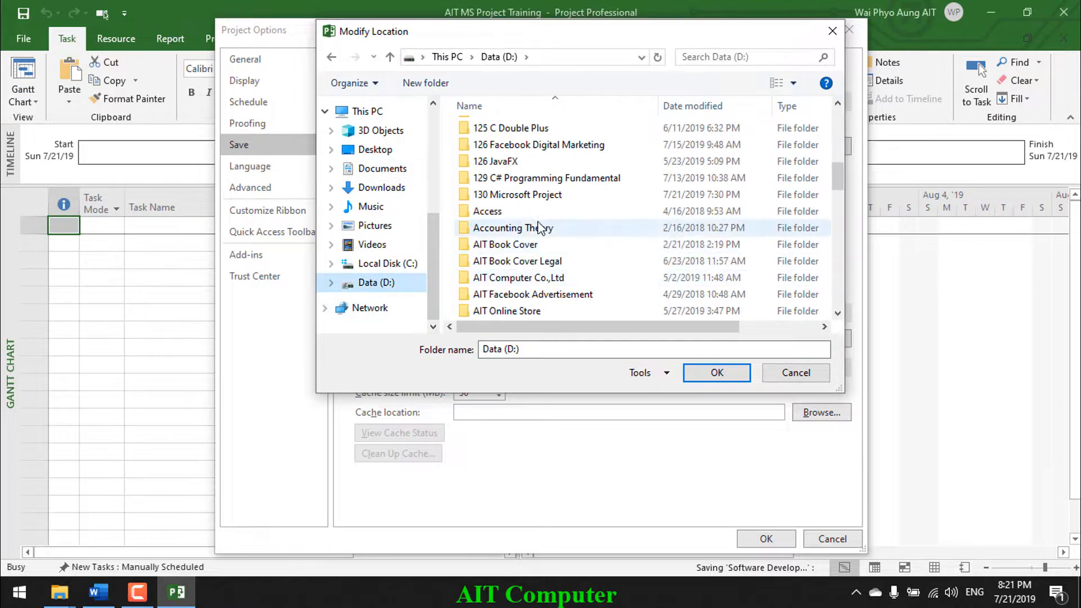
double_click(531, 197)
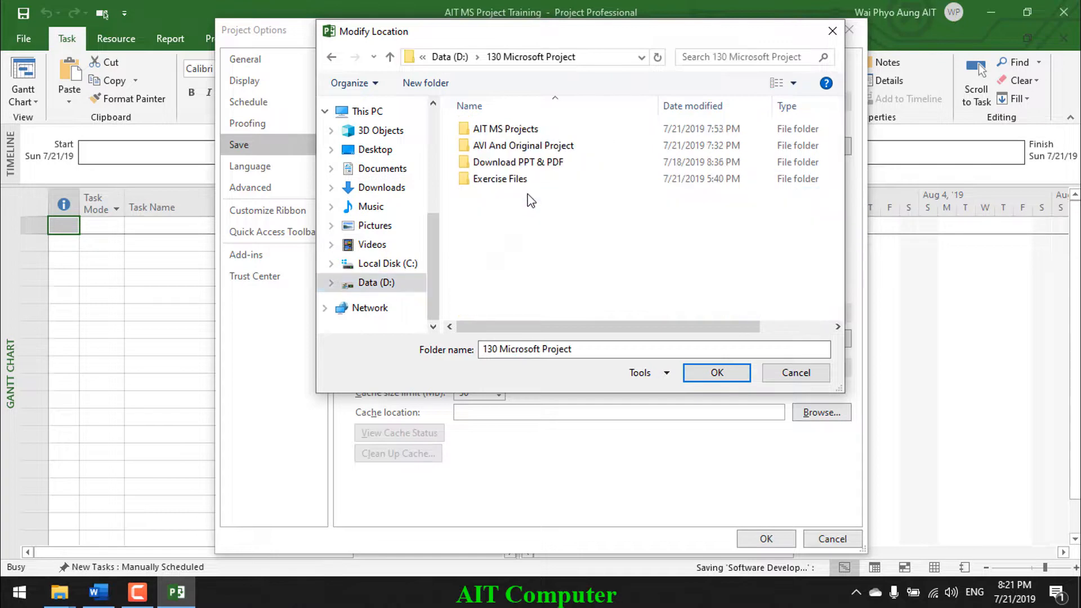
double_click(504, 133)
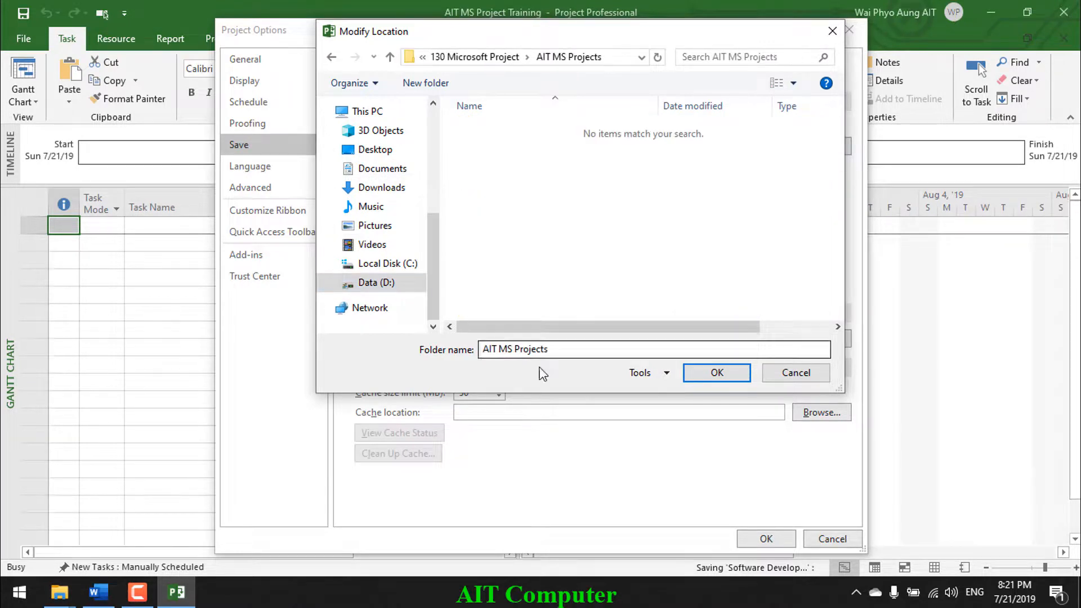
click(714, 372)
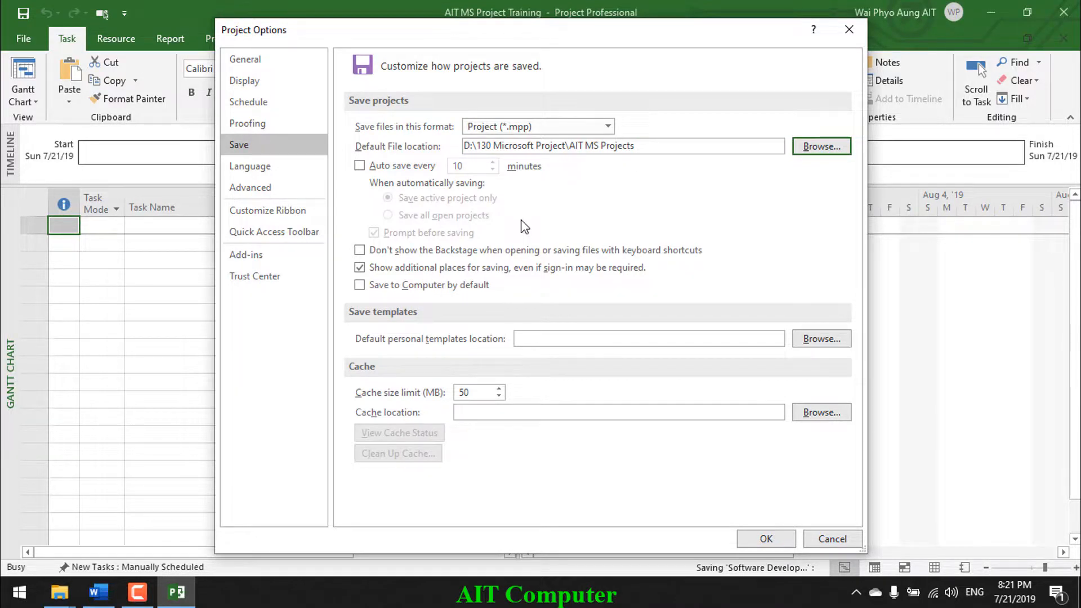
Turn on auto save every 10 minutes and enable saving to the computer by default.
click(360, 165)
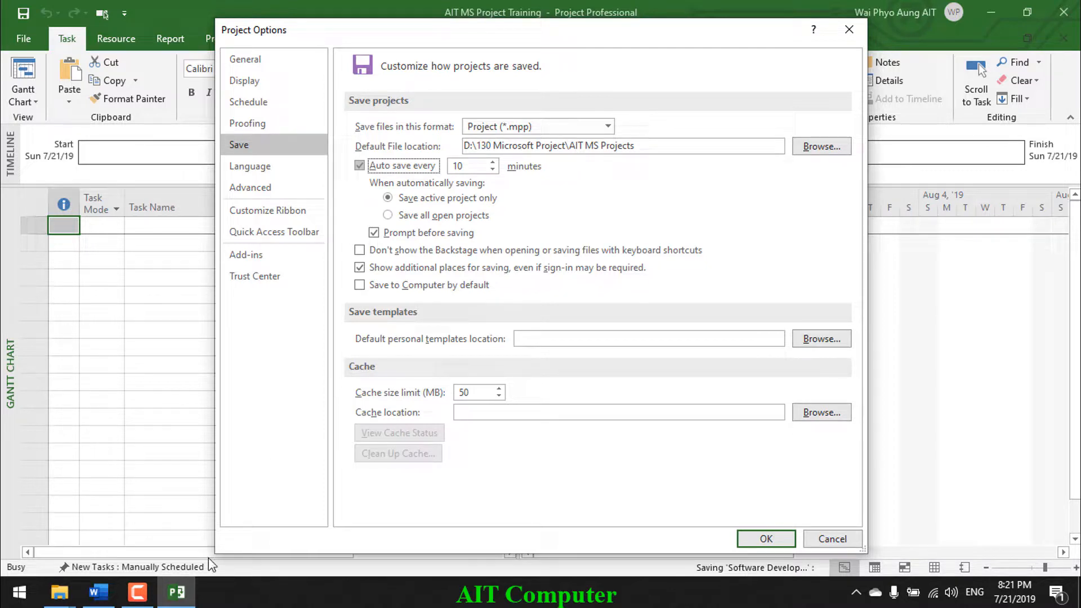
click(145, 594)
click(1002, 525)
click(1002, 526)
click(360, 286)
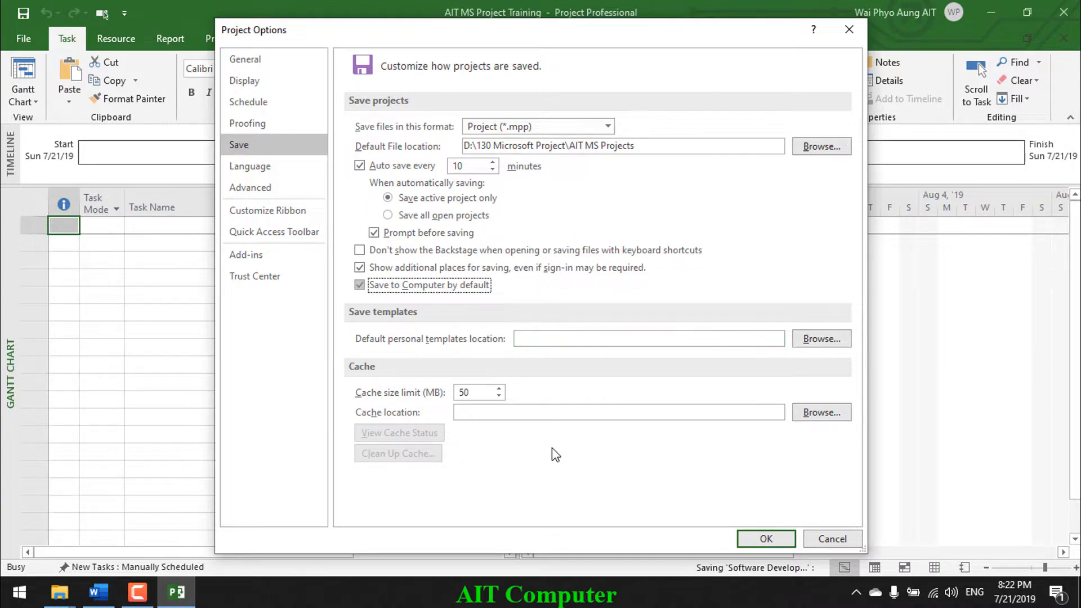
Set the Trust Center's legacy formats to prompt when loading files with legacy or non-default formats, and apply all option changes.
click(257, 278)
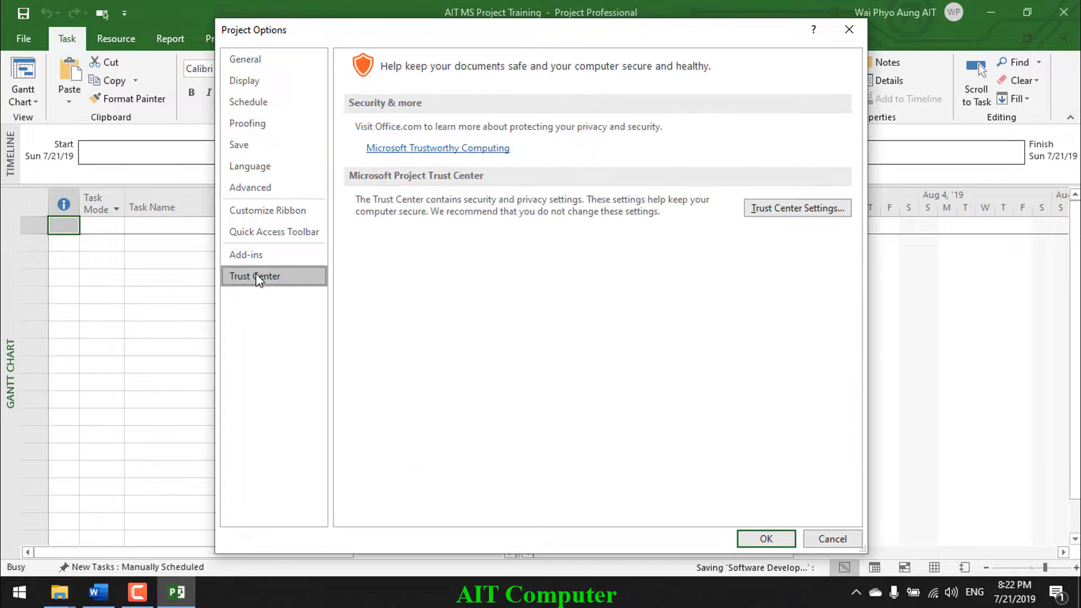
click(794, 210)
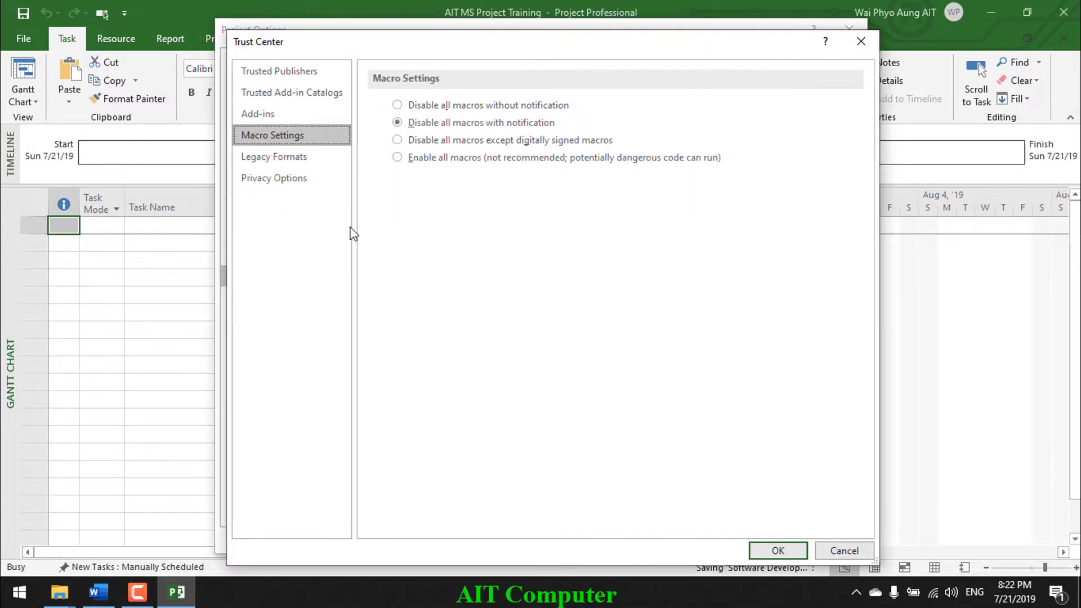
click(277, 160)
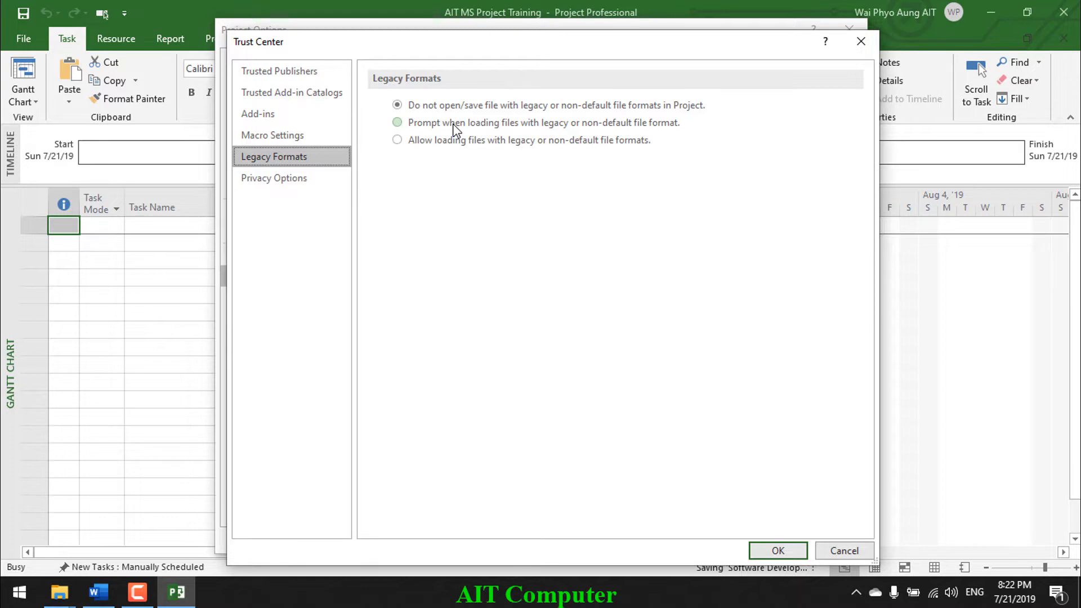
click(397, 123)
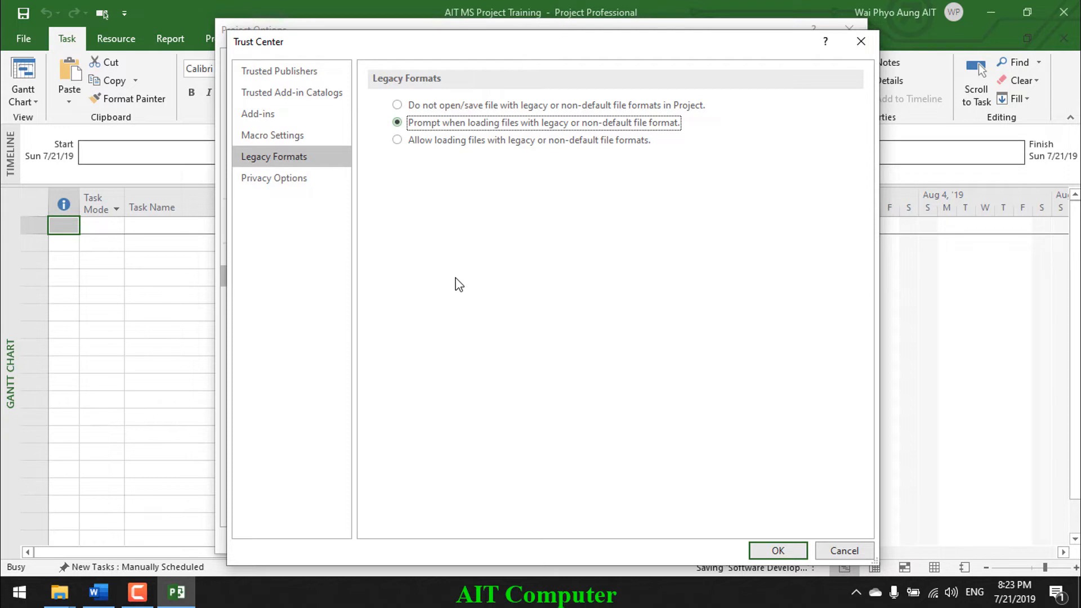
click(776, 553)
click(767, 539)
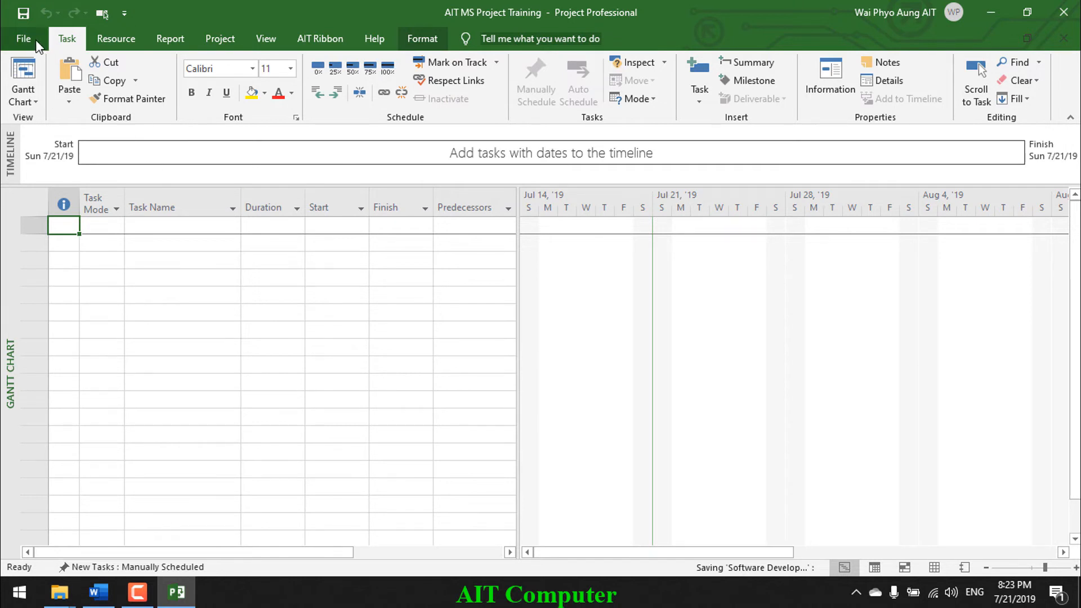
click(25, 50)
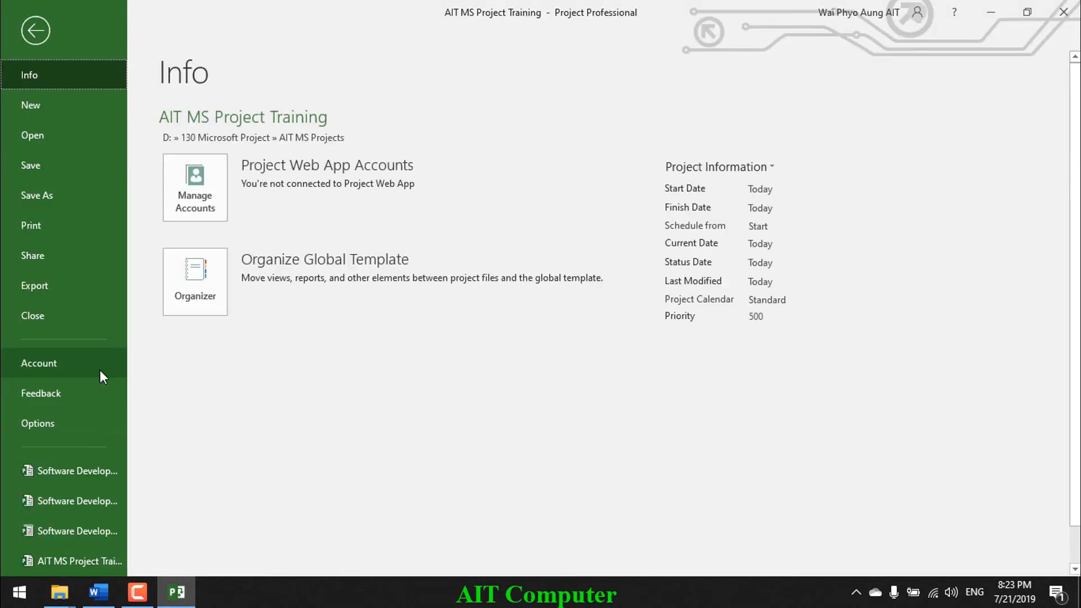
click(42, 427)
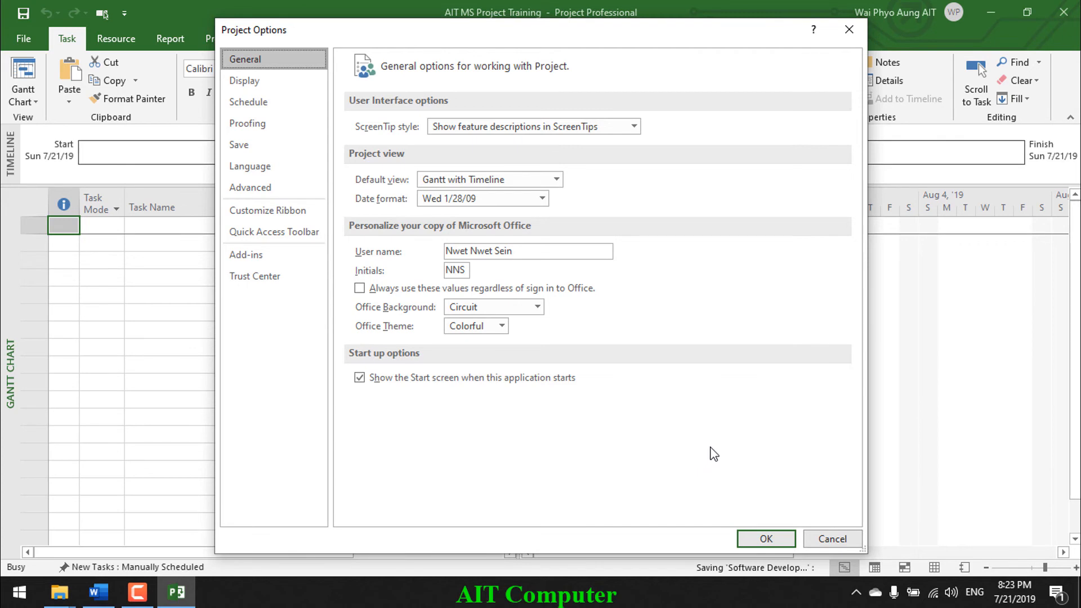
click(826, 540)
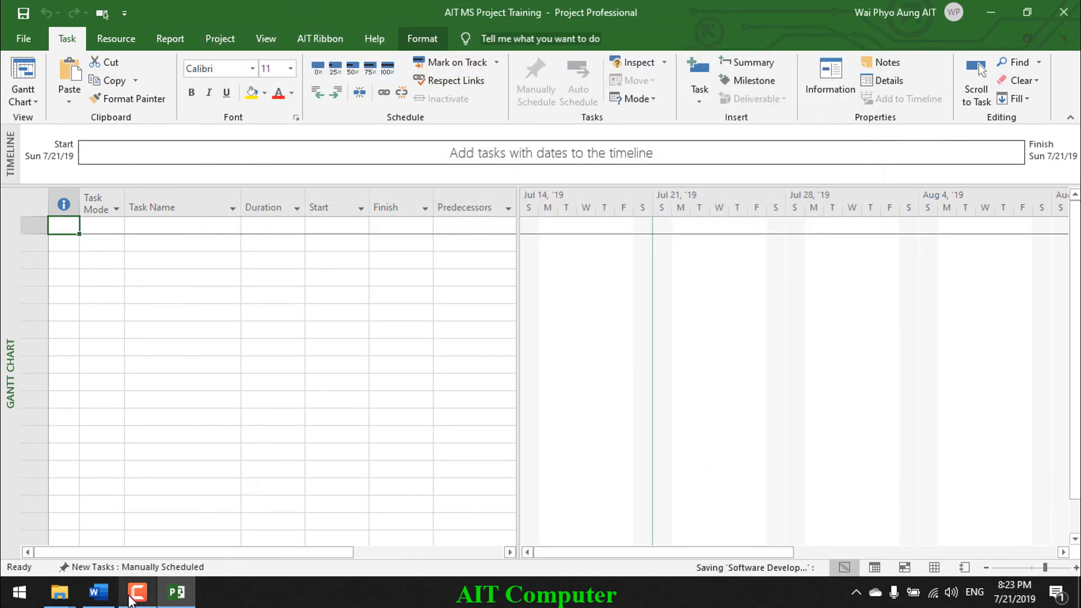